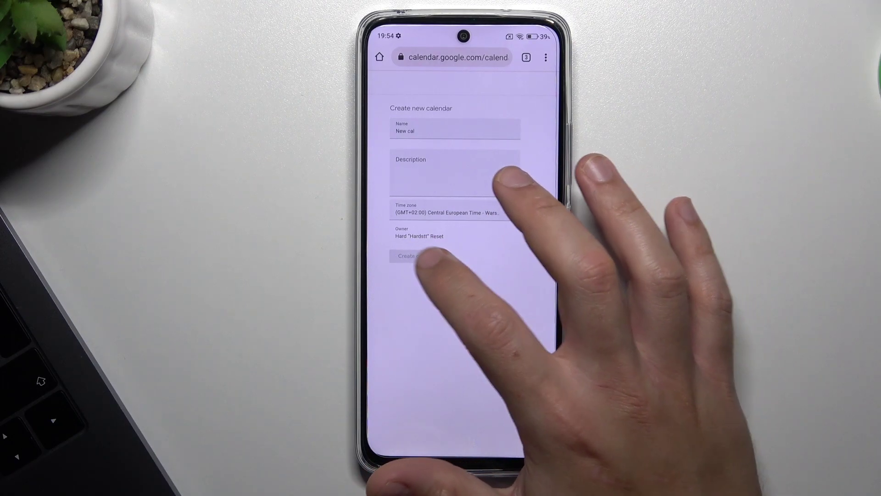
Reload the Google Calendar website so 'New cal' appears under My calendars in settings
left_click_drag(441, 310, 538, 311)
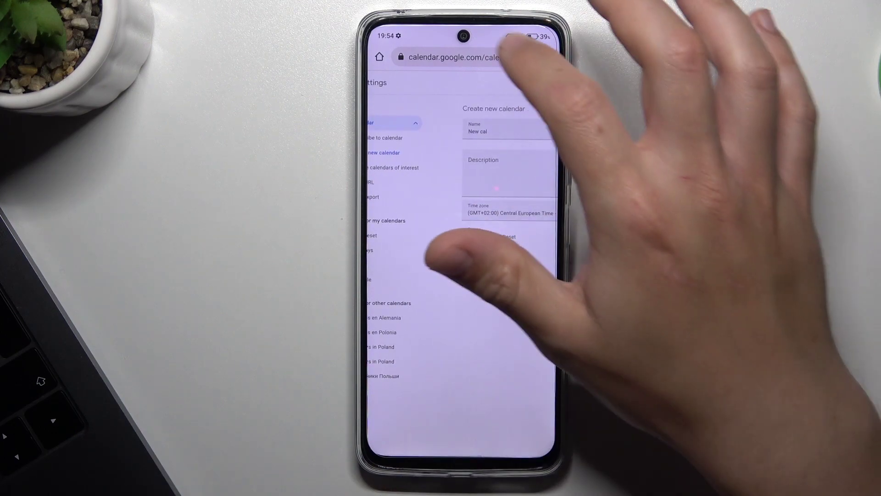
left_click(457, 58)
left_click(426, 84)
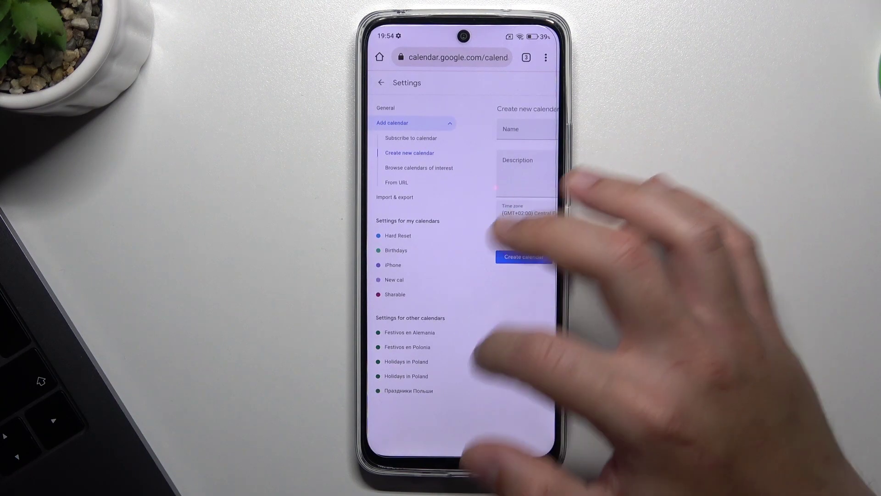
Switch to the Android Calendar app and open Settings from the side menu, showing 'New cal'
left_click_drag(462, 451, 463, 359)
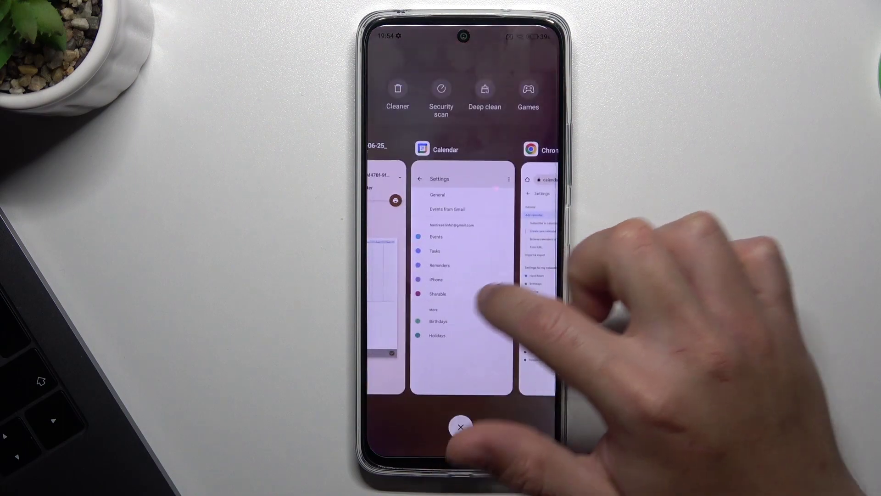
left_click(462, 290)
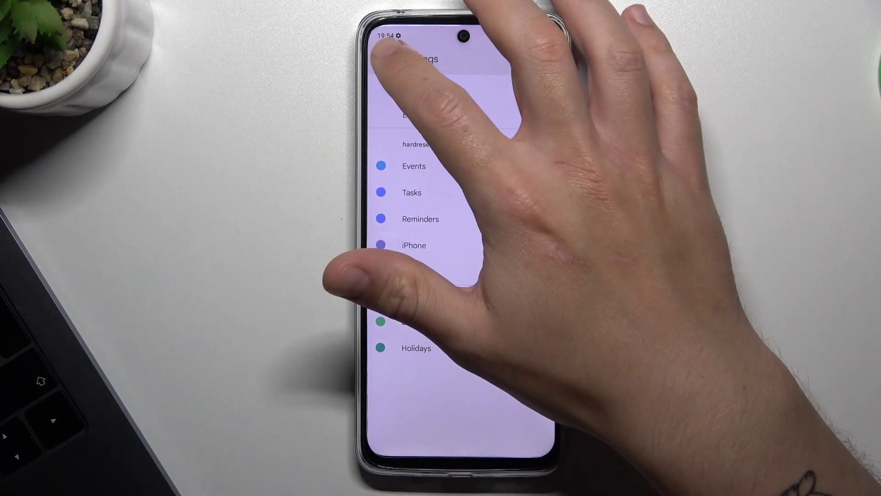
left_click(383, 58)
left_click(383, 58)
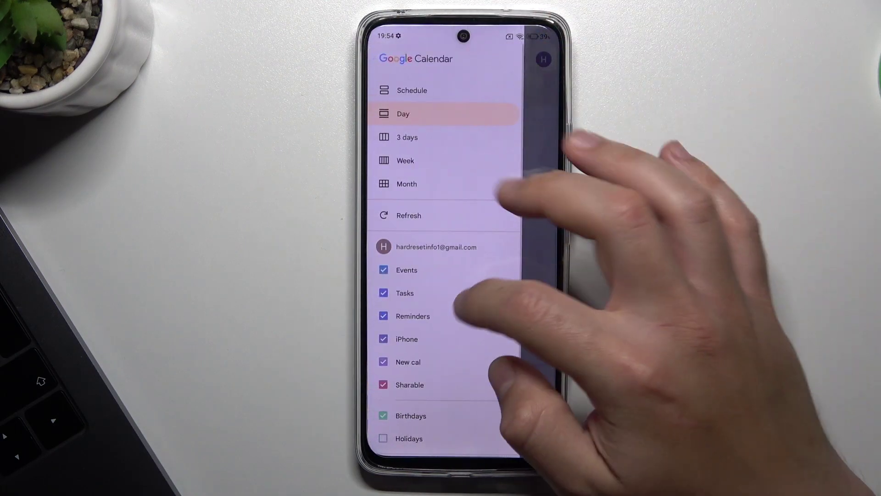
left_click_drag(448, 345, 447, 289)
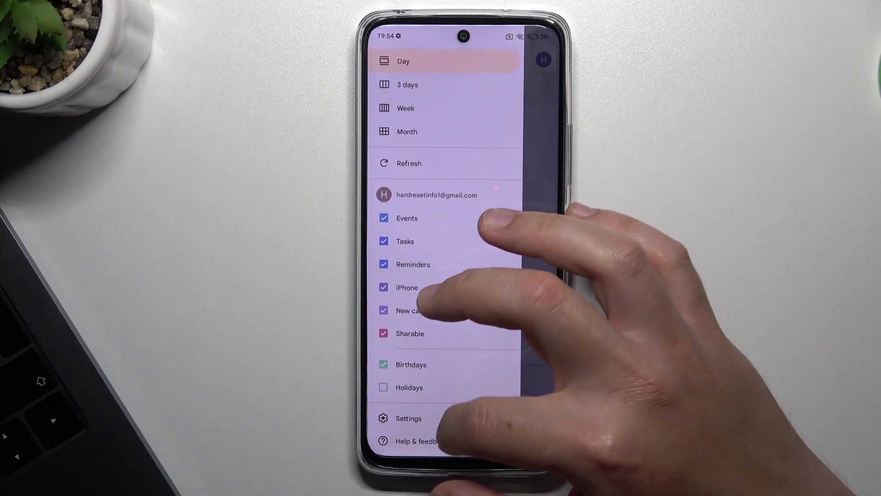
left_click(409, 418)
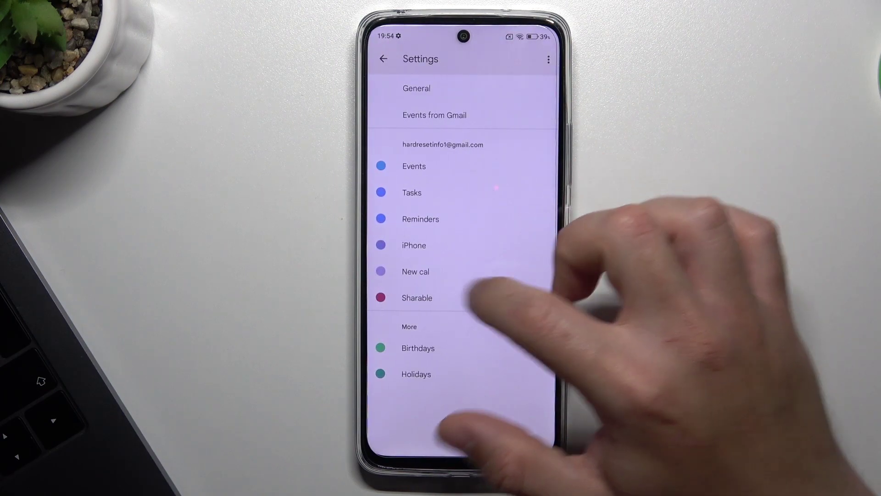